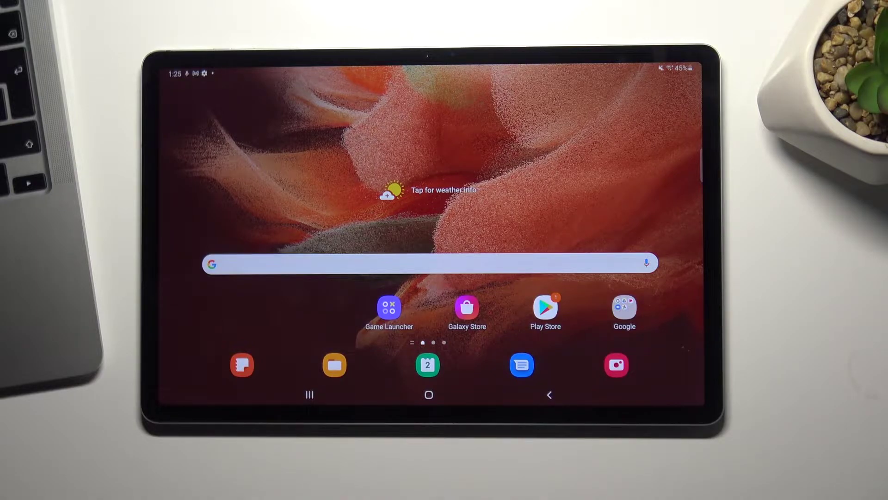
drag(555, 347, 576, 139)
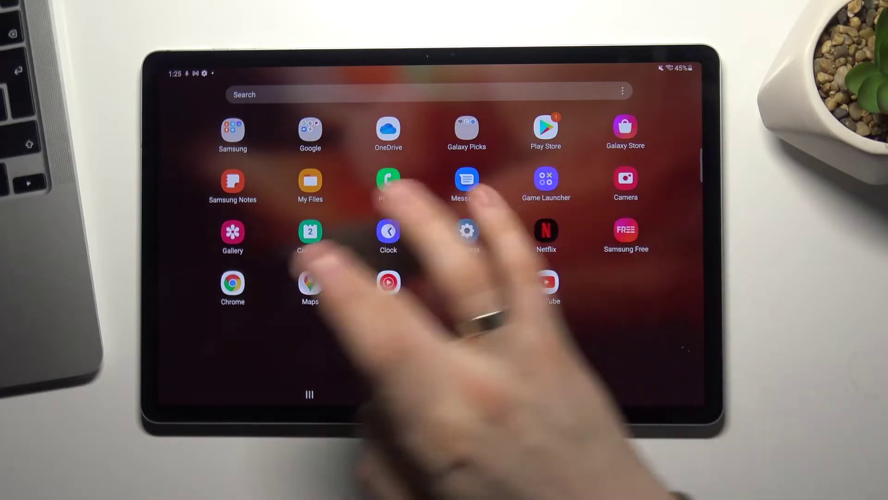
click(231, 281)
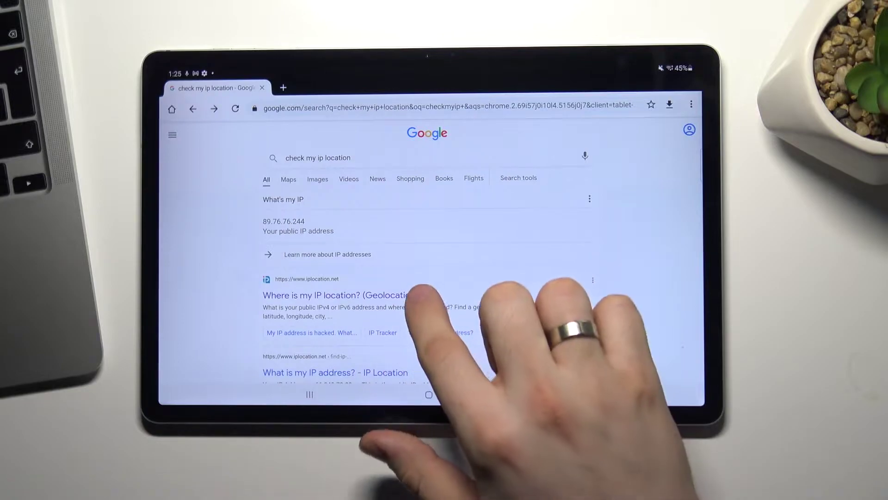
click(500, 298)
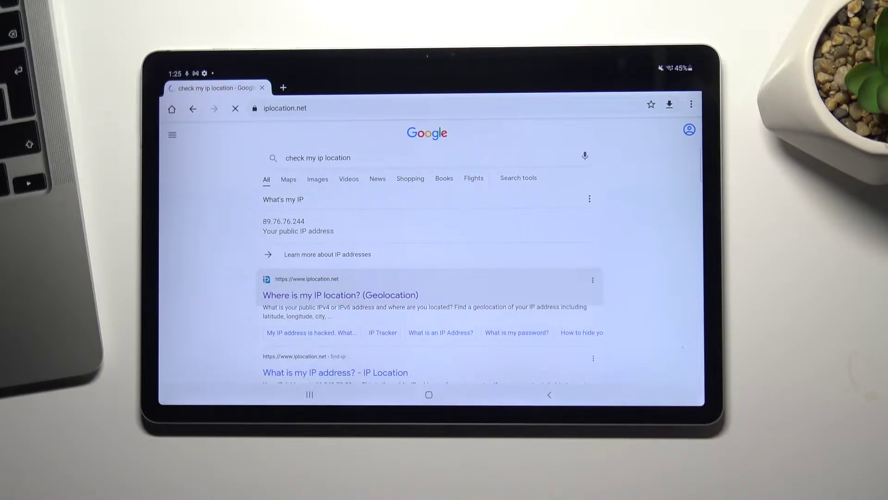
click(506, 298)
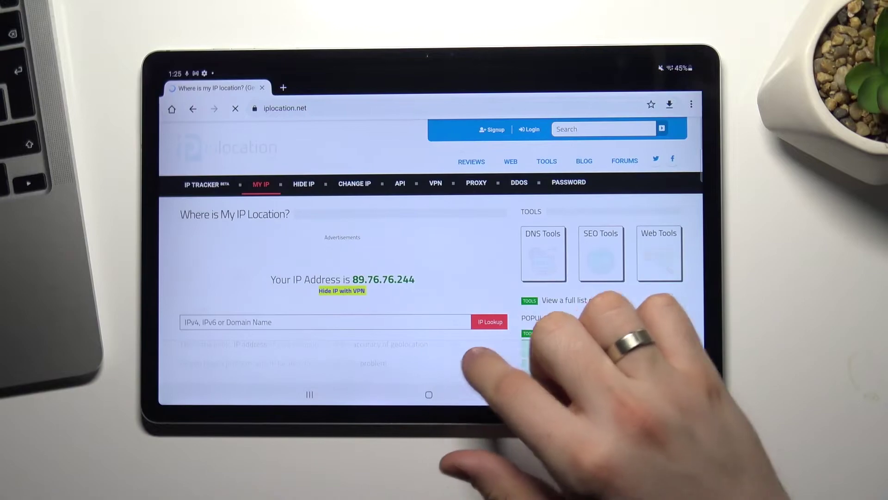
scroll(479, 361, down, 5)
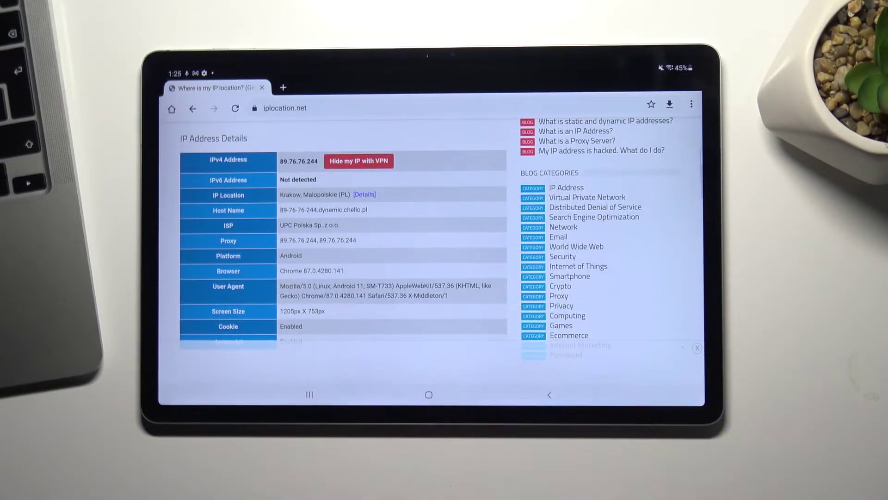
scroll(361, 305, up, 1)
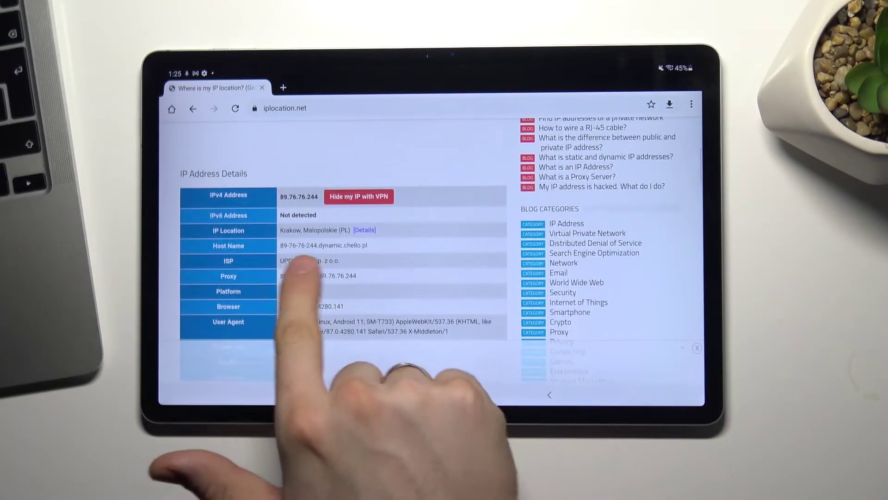
click(310, 394)
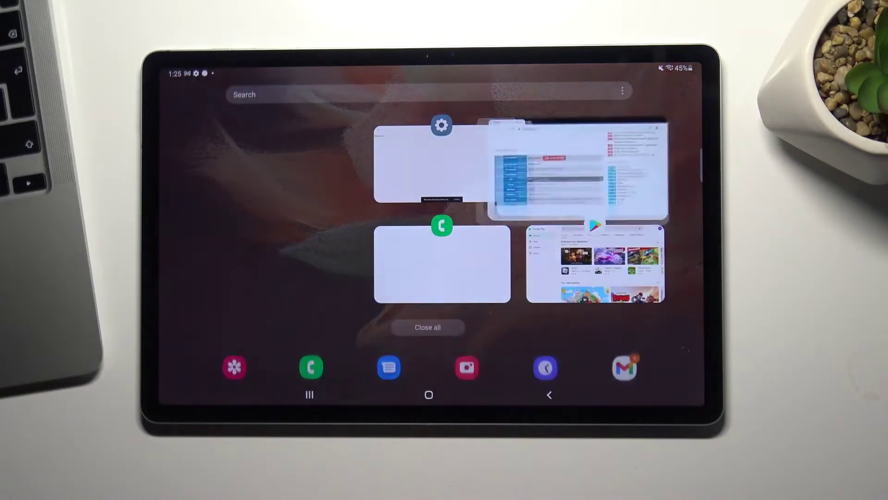
Return Chrome to the Google results and go to the home screen.
click(593, 164)
click(549, 395)
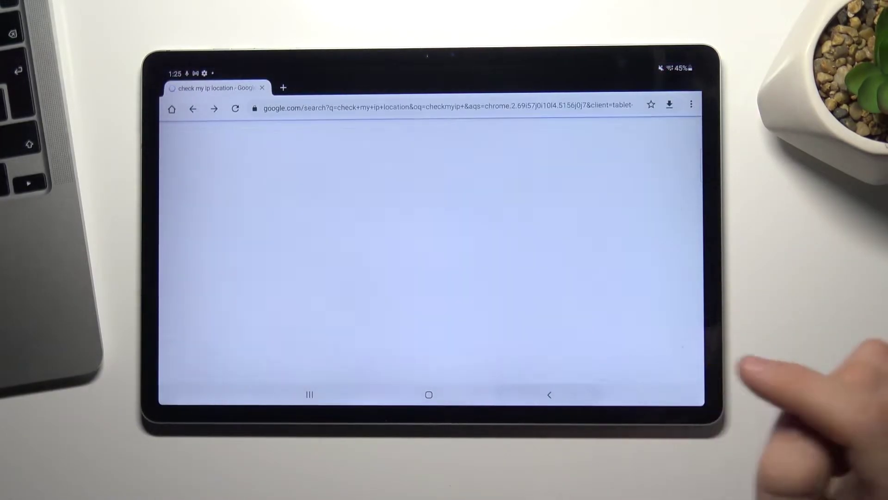
click(428, 394)
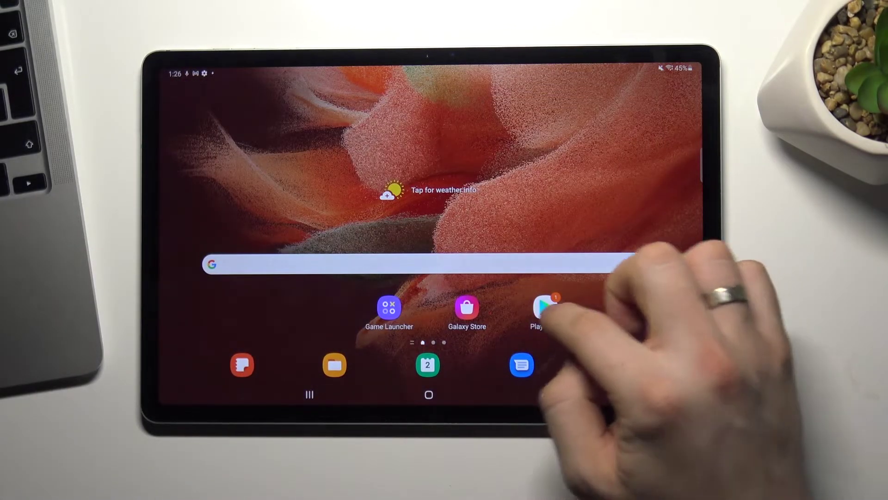
Search the Play Store for 'turbo vpn' and install Turbo VPN – Secure VPN Proxy.
click(543, 308)
click(486, 91)
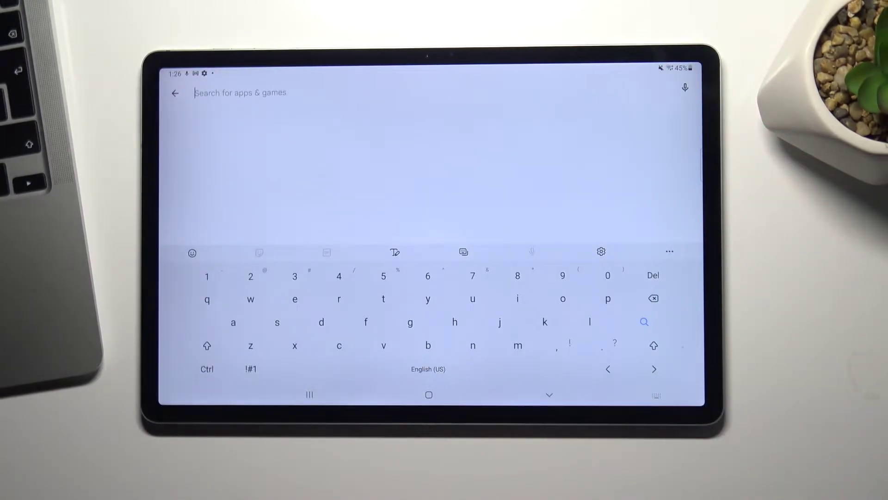
text(t)
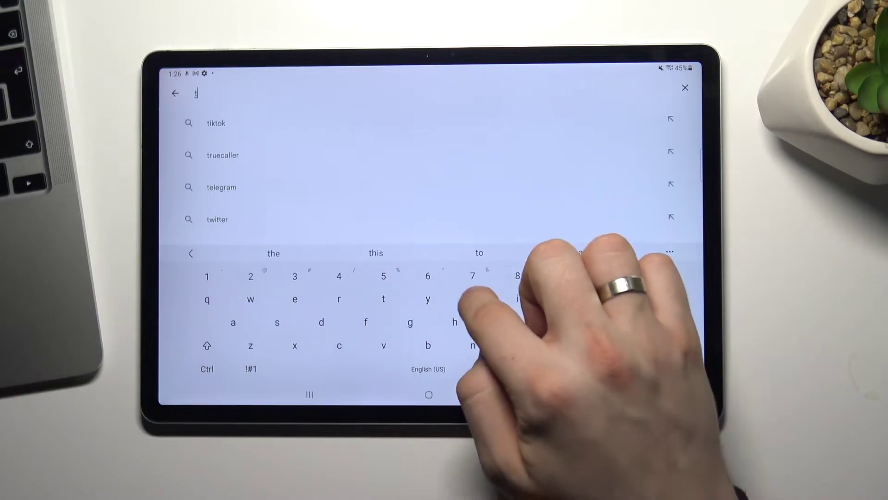
text(urbo )
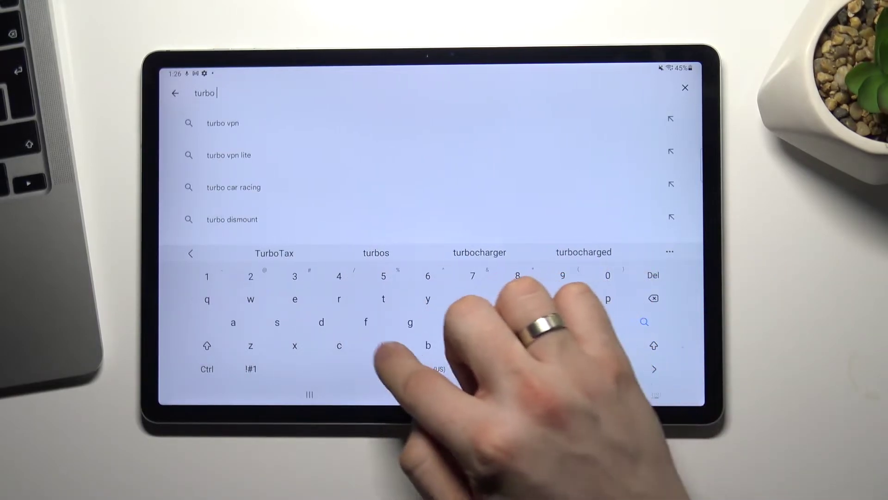
text(vpn)
key(Return)
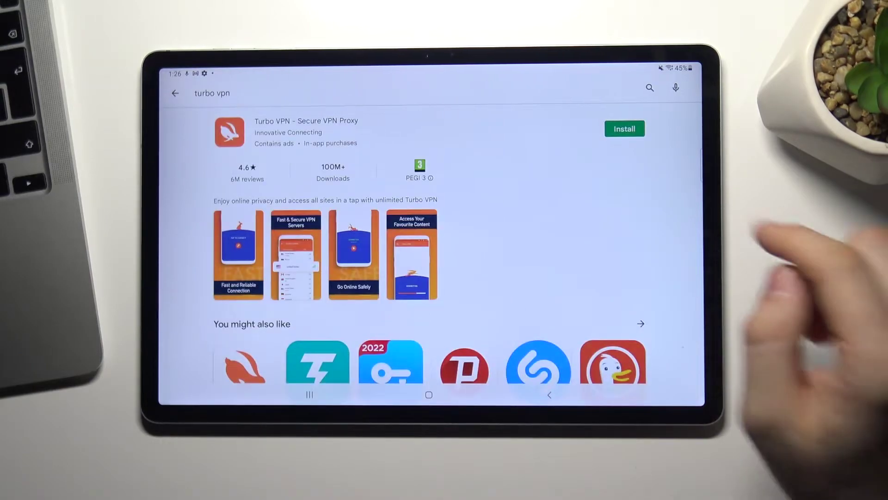
click(624, 128)
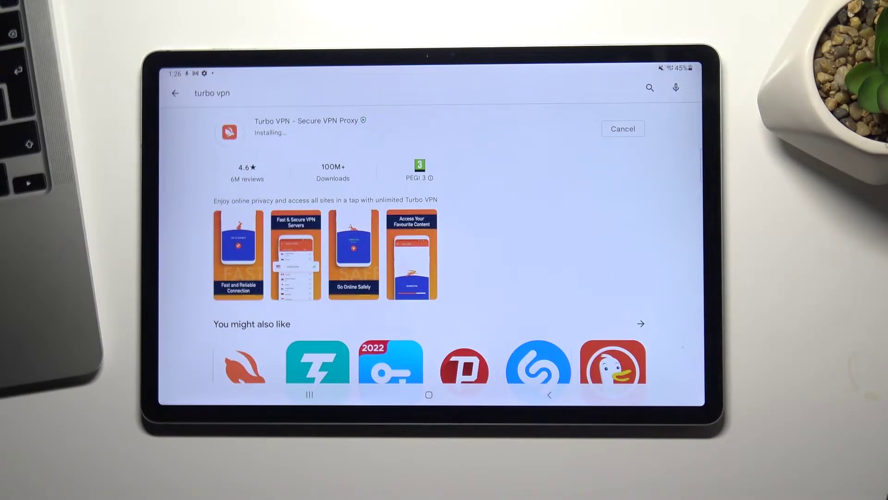
Launch Turbo VPN, get past the welcome screen and dismiss the 7 Days Free Trial offer.
click(622, 128)
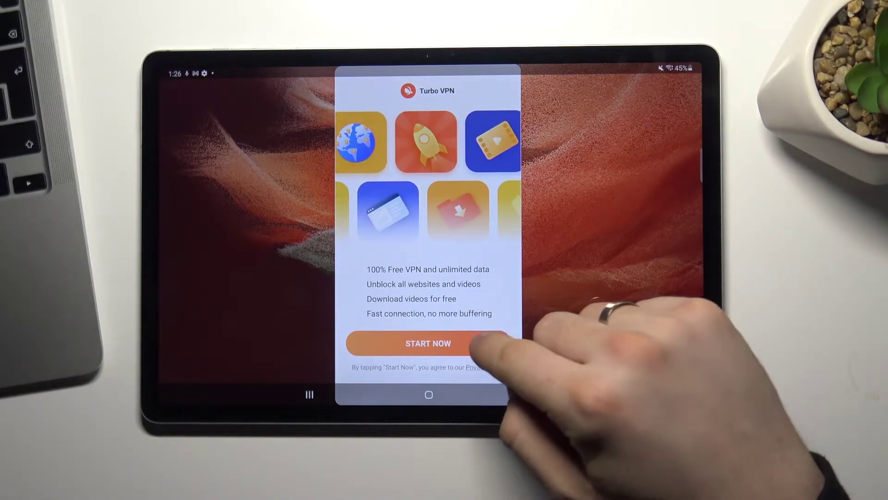
click(429, 343)
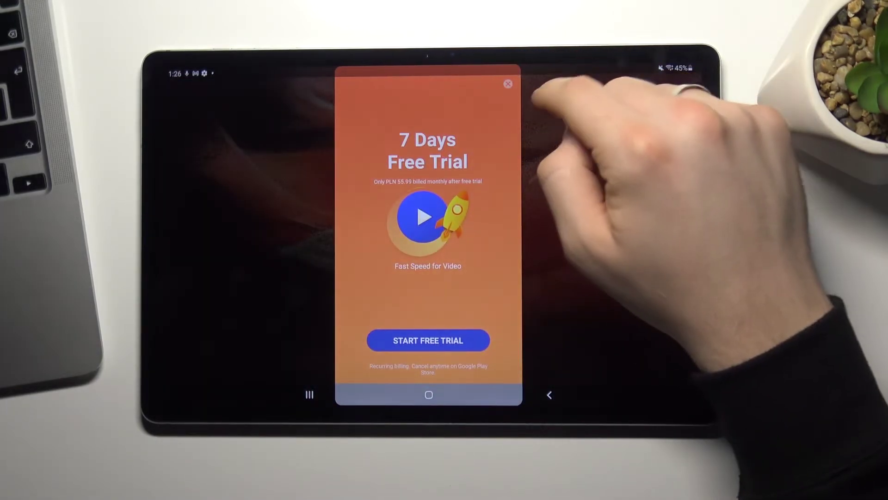
click(611, 167)
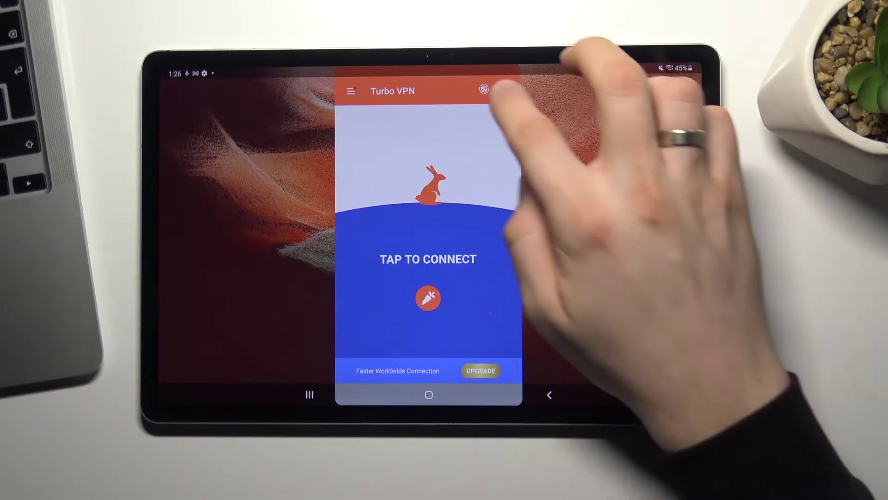
Connect Turbo VPN to Germany's Frankfurt am Main server (IP 51.195.43.117), then go home.
click(484, 89)
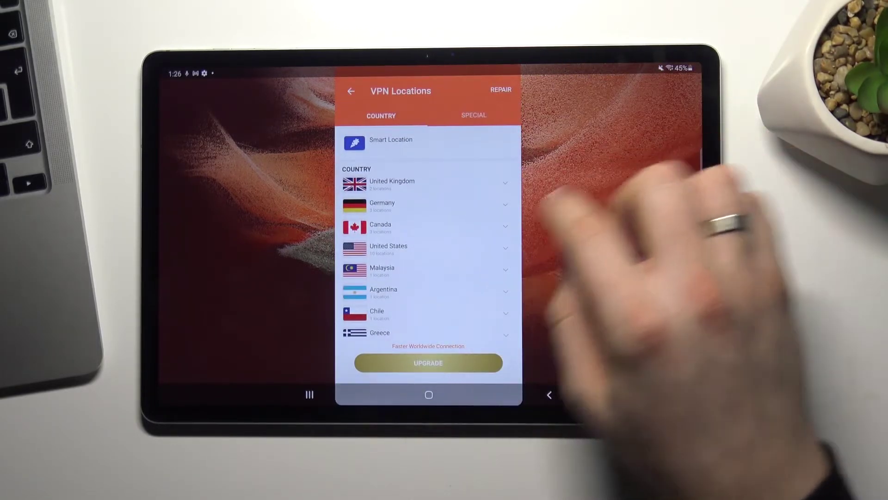
click(505, 204)
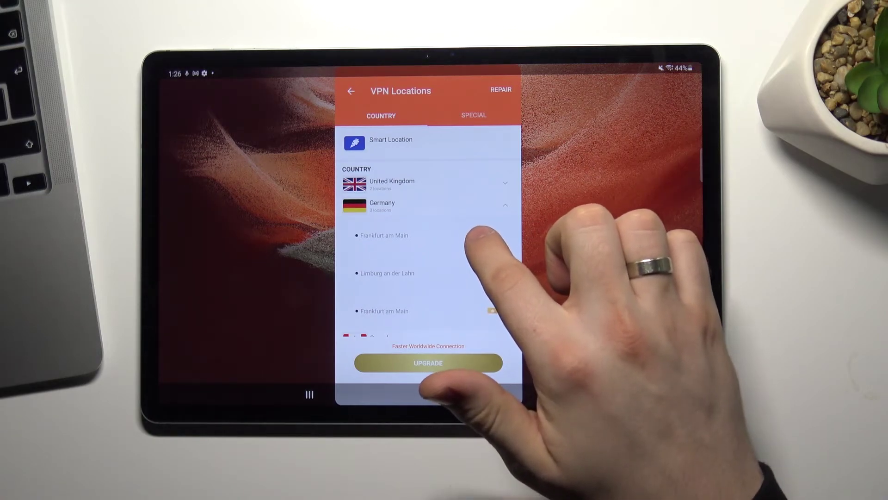
click(479, 236)
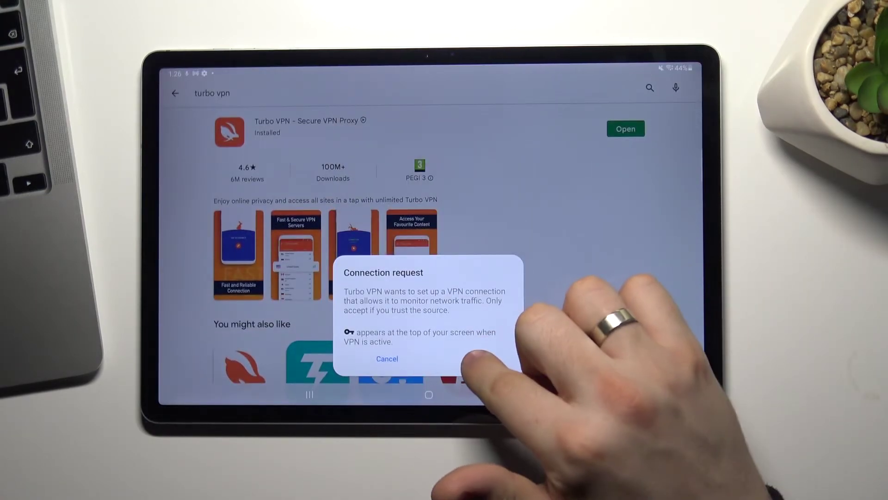
click(479, 358)
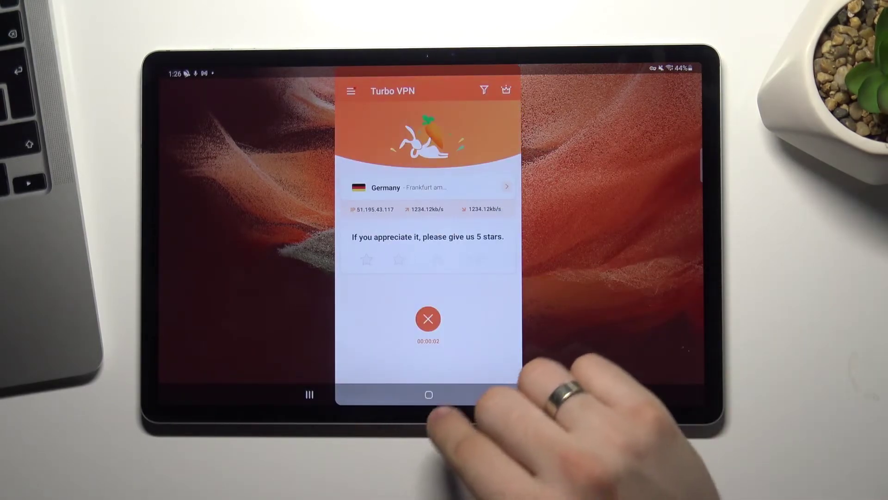
click(428, 394)
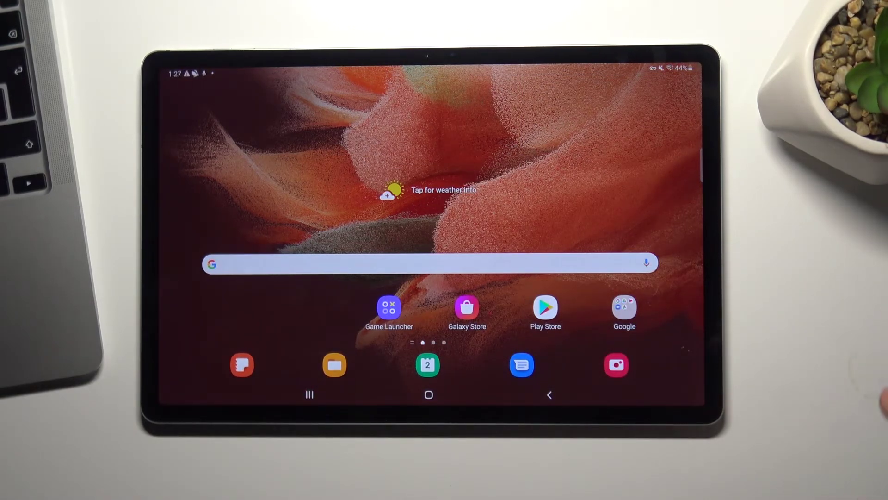
Reopen iplocation.net in Chrome, showing 51.195.43.117 in Limburg an der Lahn, Hessen, Germany.
drag(576, 361, 576, 229)
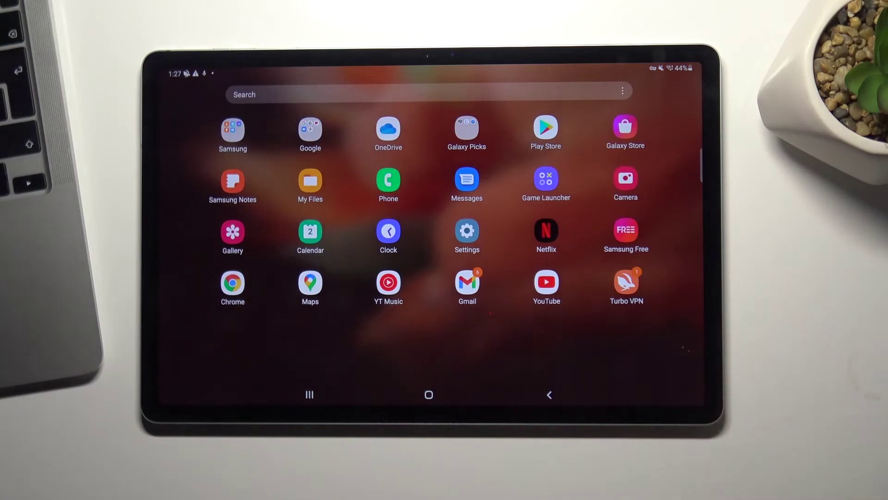
click(232, 282)
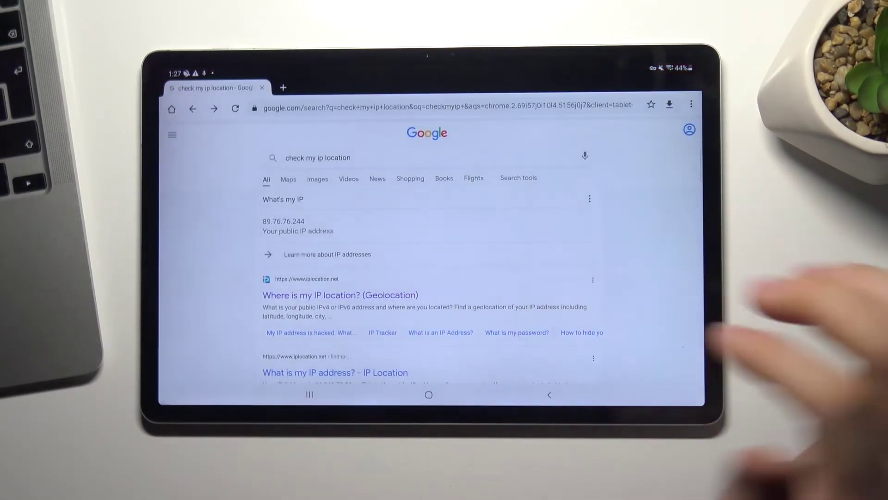
click(389, 294)
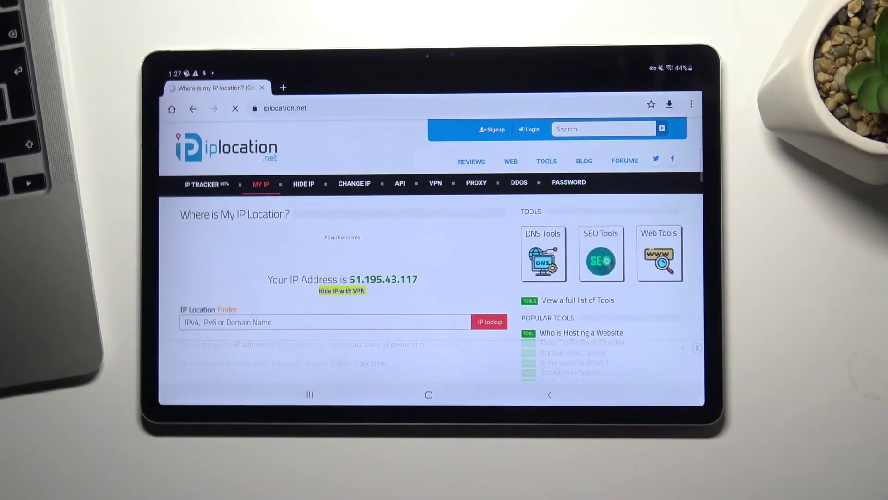
scroll(535, 292, down, 5)
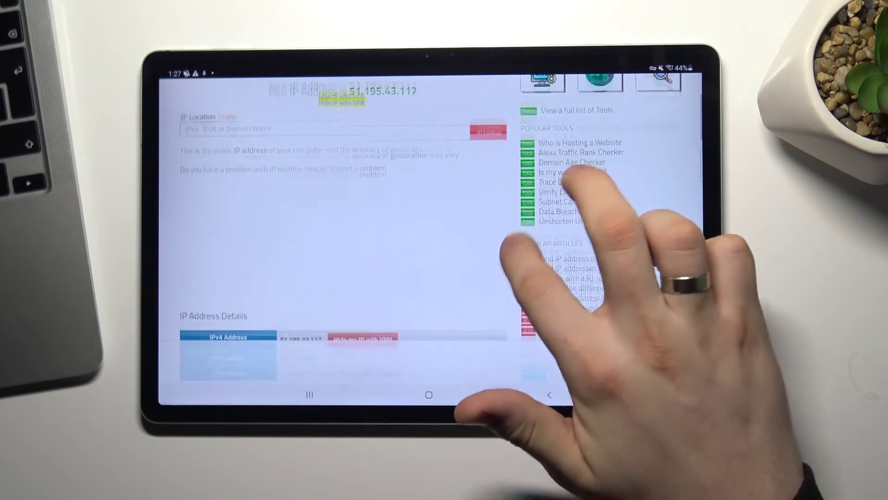